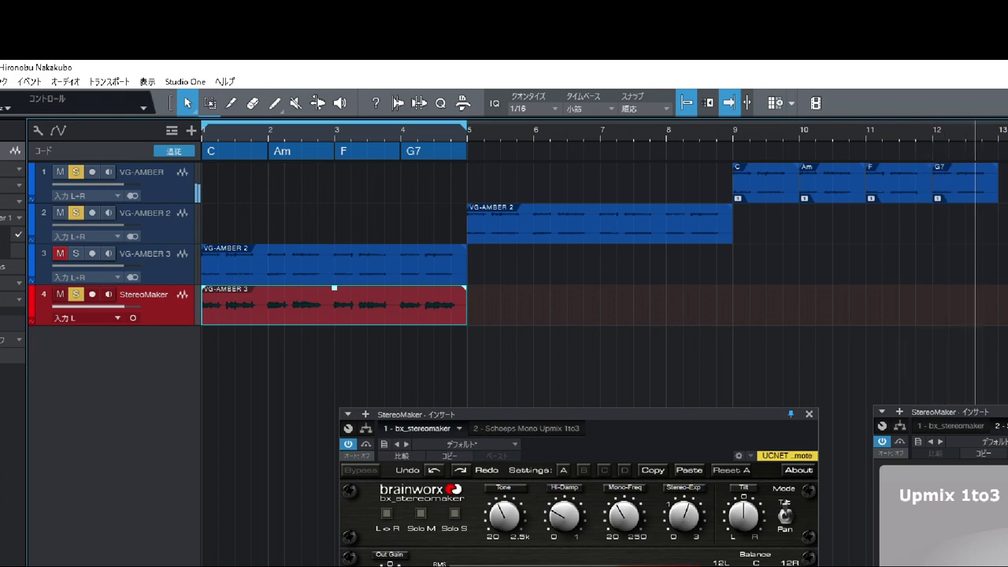
Bounce the audio event on the VG-AMBER 3 track and mute the StereoMaker, VG-AMBER 2 and VG-AMBER tracks.
{"action": "left_click", "coordinate": [478, 533]}
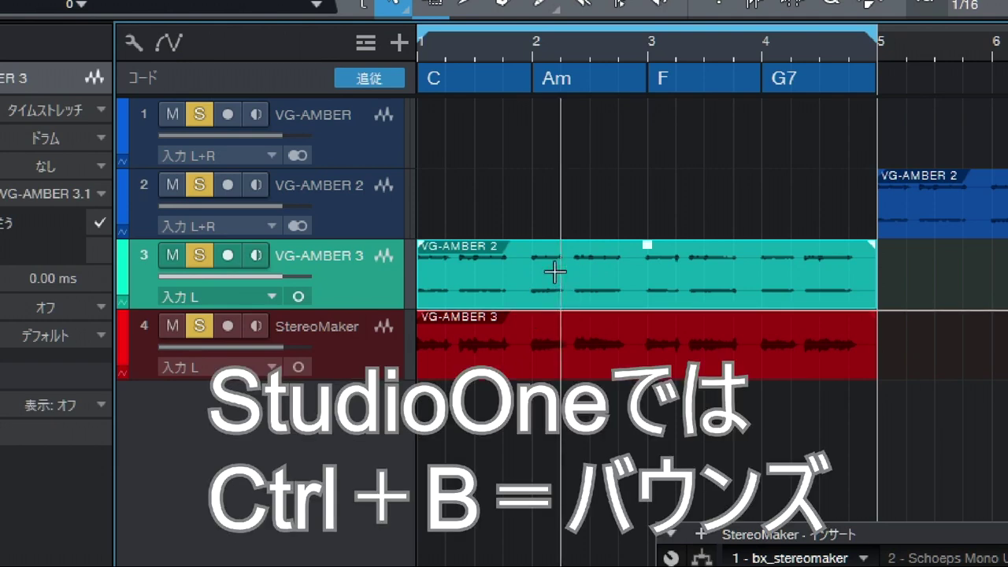
{"action": "key", "text": "ctrl+b"}
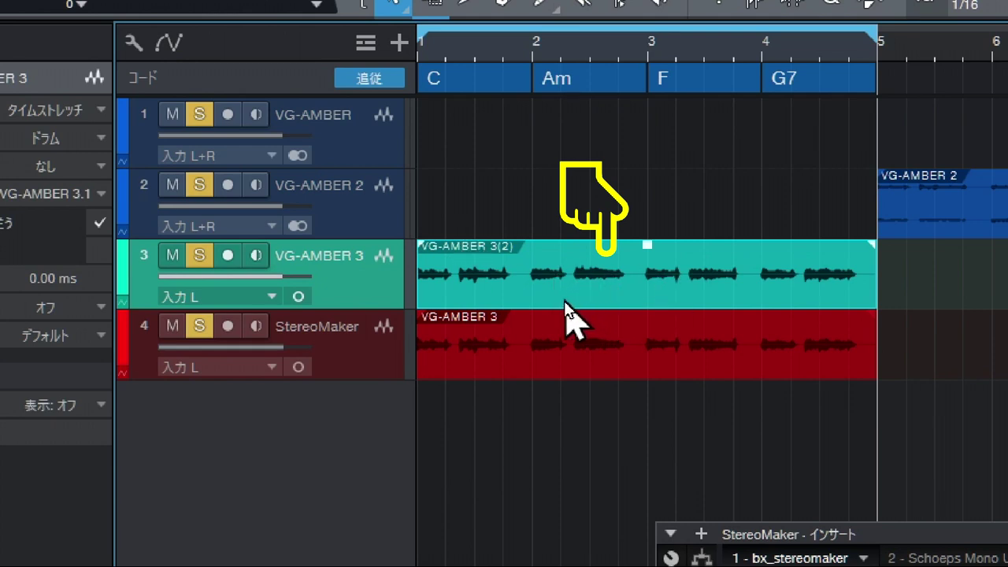
{"action": "left_click", "coordinate": [172, 325]}
{"action": "left_click", "coordinate": [171, 185]}
{"action": "left_click", "coordinate": [173, 114]}
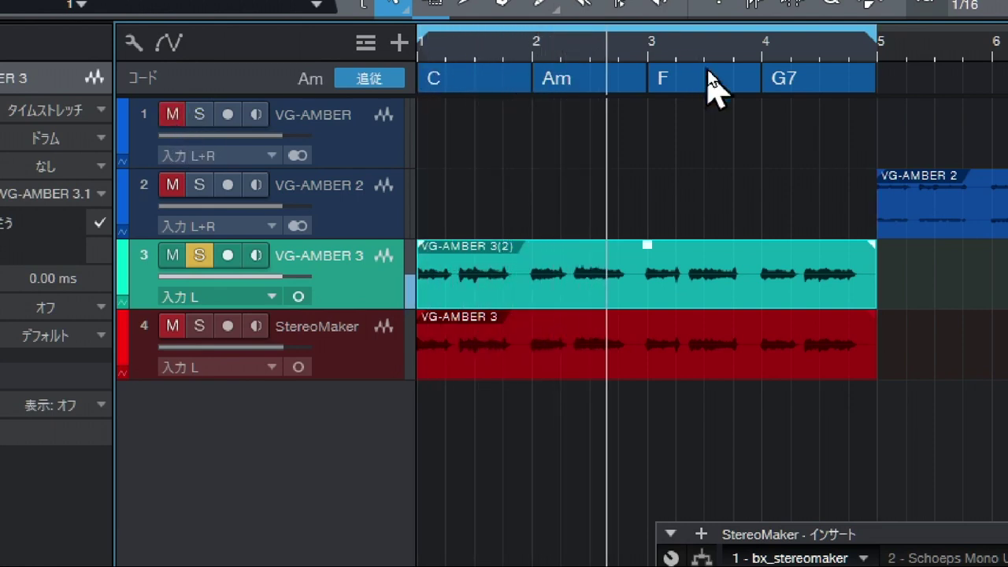
Turn off looping and play back the VG-AMBER 3 and VG-AMBER 2 events for comparison.
{"action": "key", "text": "/"}
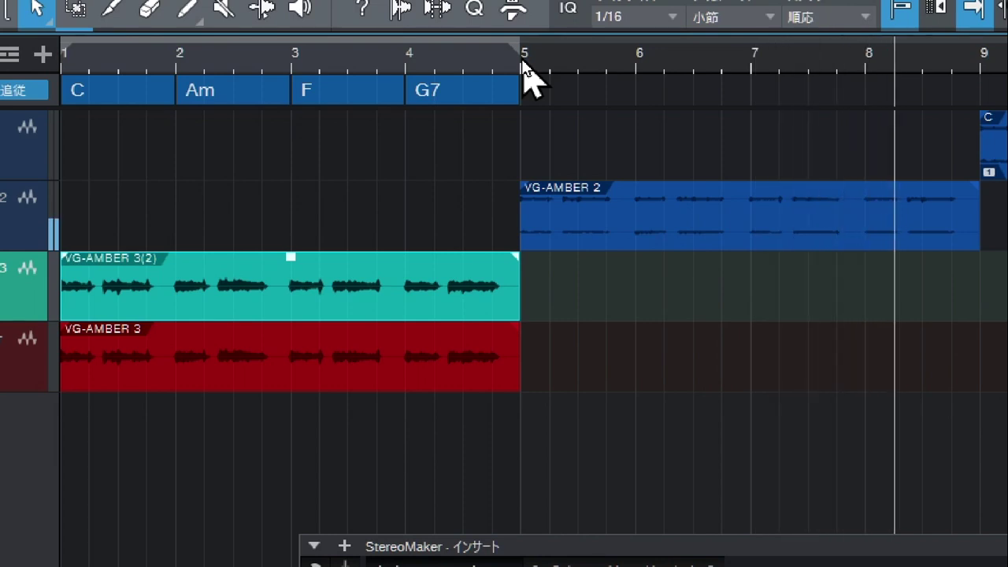
{"action": "key", "text": "space"}
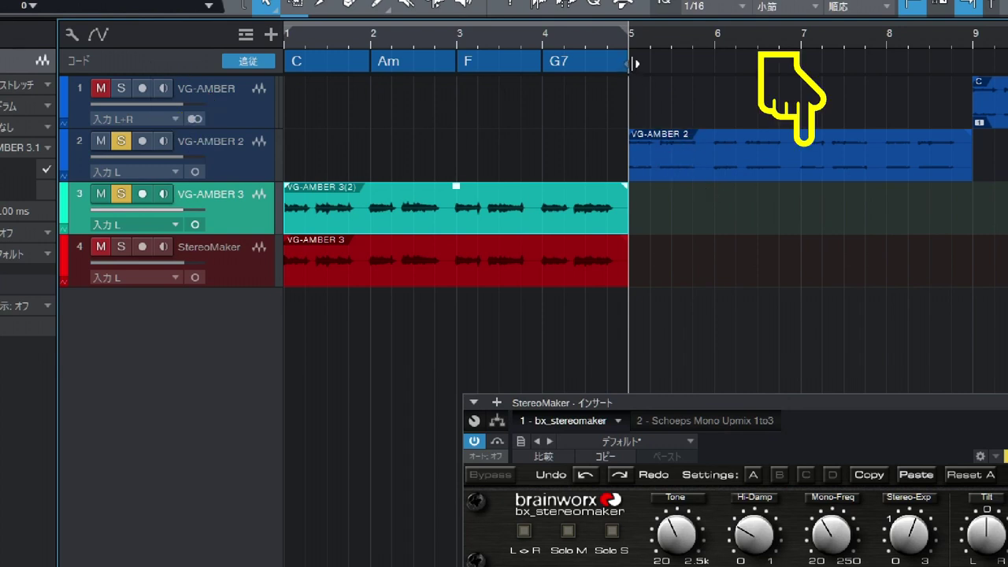
{"action": "key", "text": "space"}
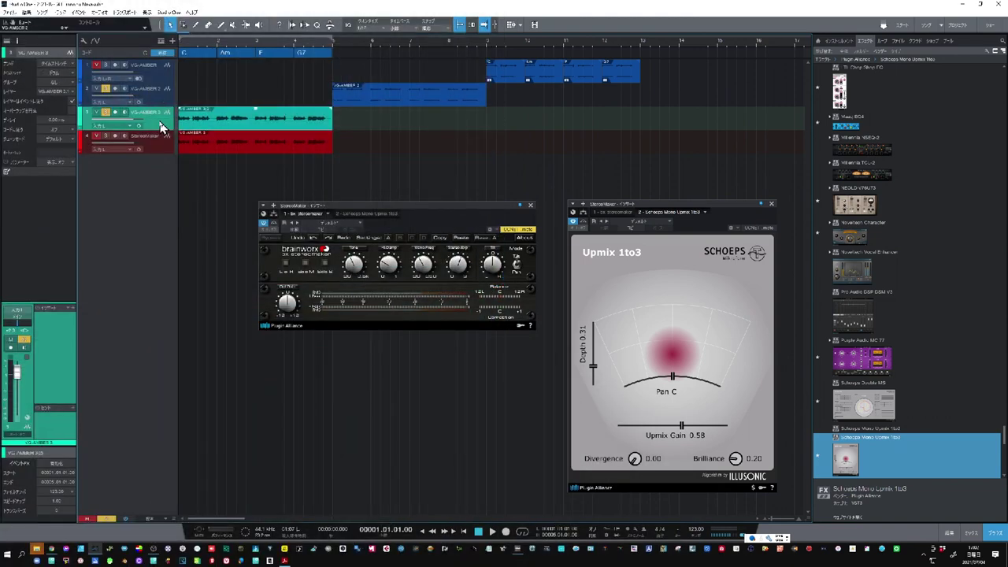
Mute the VG-AMBER 2 track.
{"action": "left_click", "coordinate": [96, 89]}
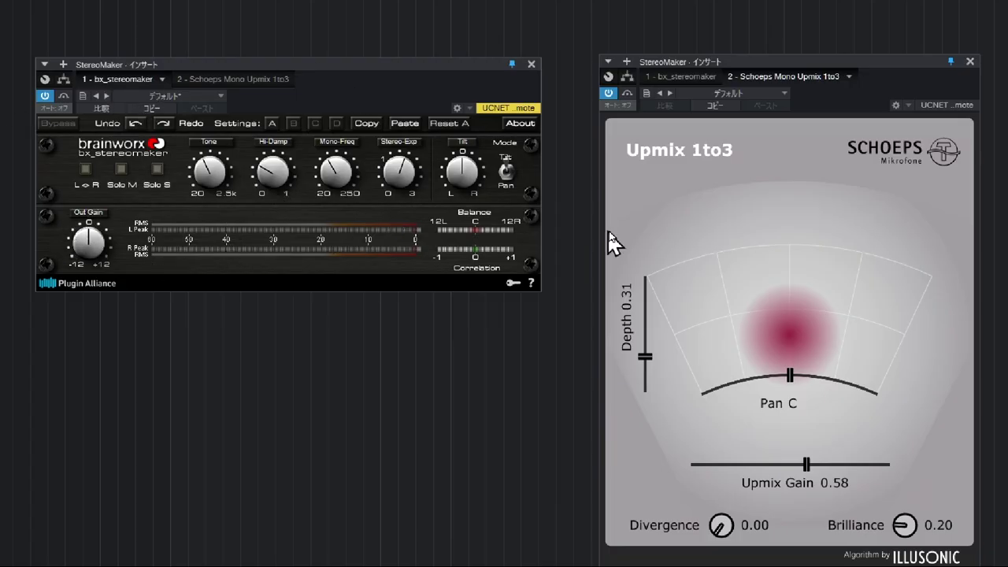
{"action": "left_click", "coordinate": [607, 86]}
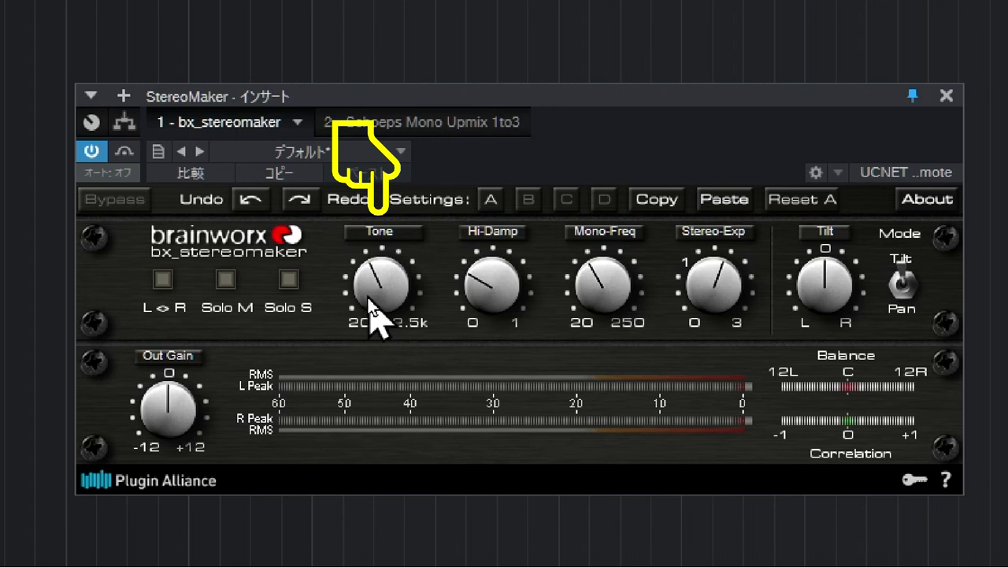
Lower the Tone control of bx_stereomaker, restore it, and raise Hi-Damp well towards its maximum.
{"action": "left_click_drag", "start_coordinate": [370, 312], "coordinate": [354, 288]}
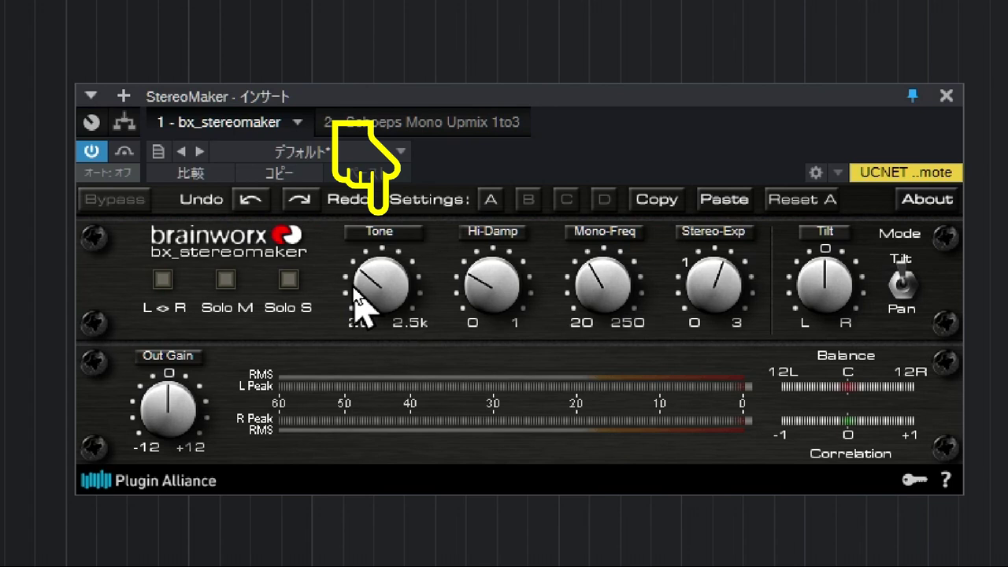
{"action": "mouse_move", "coordinate": [370, 299]}
{"action": "left_mouse_down"}
{"action": "mouse_move", "coordinate": [348, 278]}
{"action": "mouse_move", "coordinate": [361, 290]}
{"action": "left_mouse_up"}
{"action": "left_click_drag", "start_coordinate": [511, 288], "coordinate": [527, 230]}
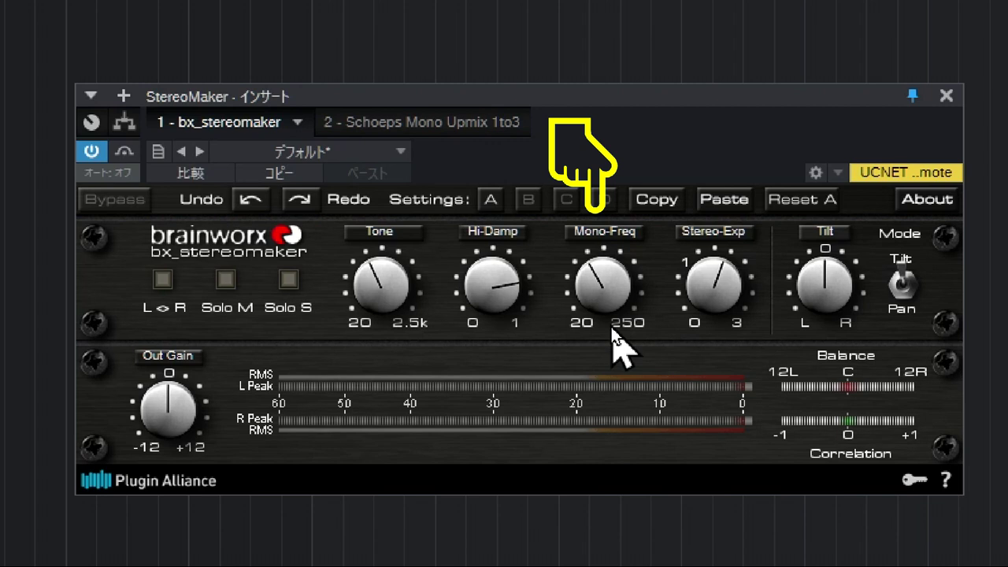
Raise the Mono-Freq setting of bx_stereomaker slightly.
{"action": "mouse_move", "coordinate": [599, 255]}
{"action": "left_click_drag", "start_coordinate": [599, 254], "coordinate": [583, 264]}
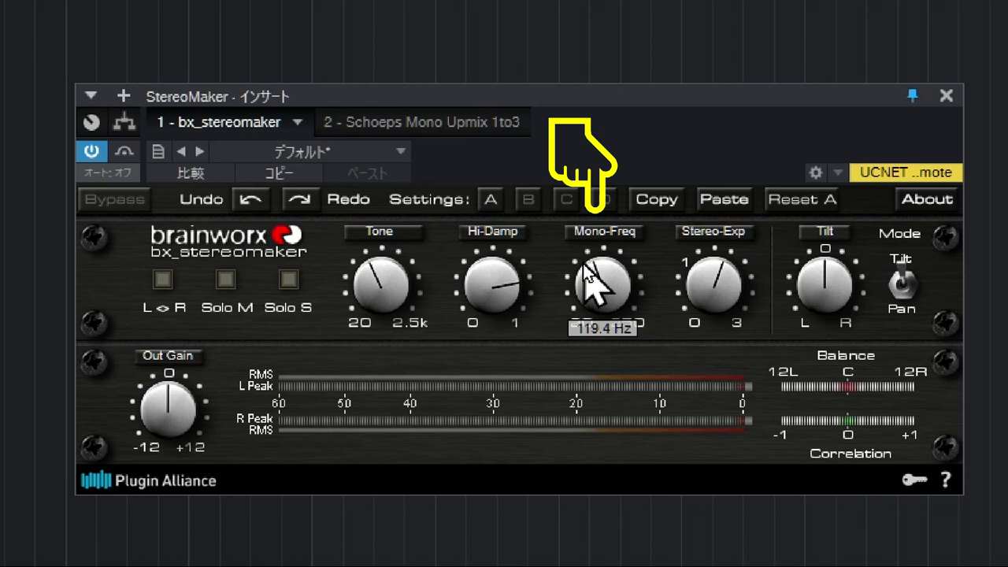
{"action": "left_click_drag", "start_coordinate": [583, 264], "coordinate": [583, 264]}
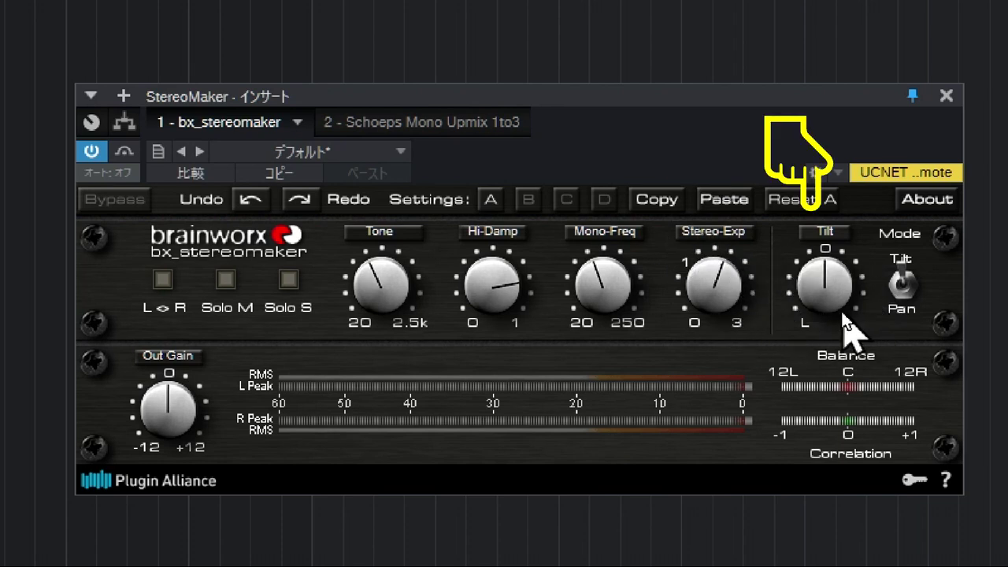
Try Tilt fully to the left, return it to centre, and set the bx_stereomaker mode switch to Pan.
{"action": "left_click_drag", "start_coordinate": [837, 315], "coordinate": [807, 352]}
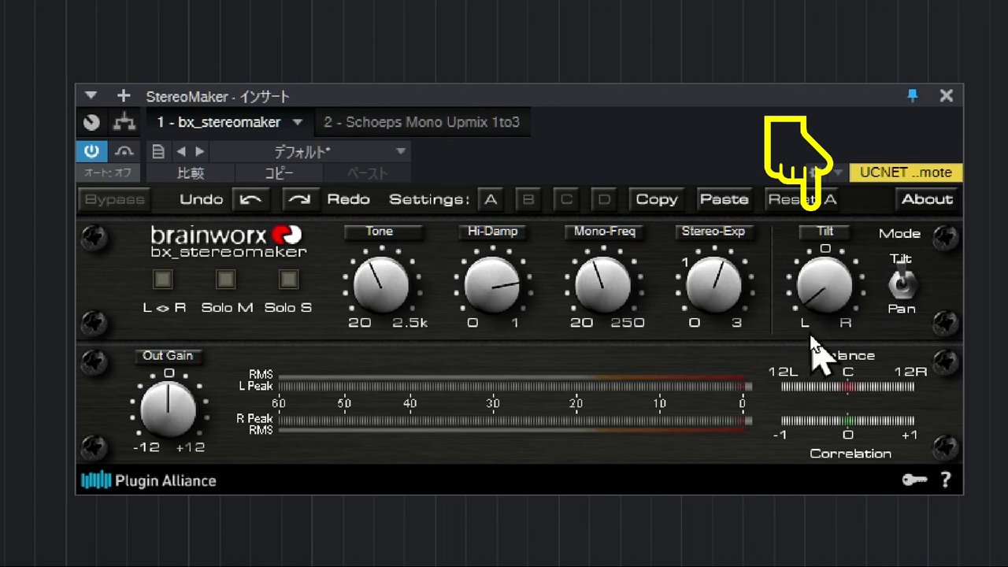
{"action": "left_click_drag", "start_coordinate": [835, 322], "coordinate": [826, 285]}
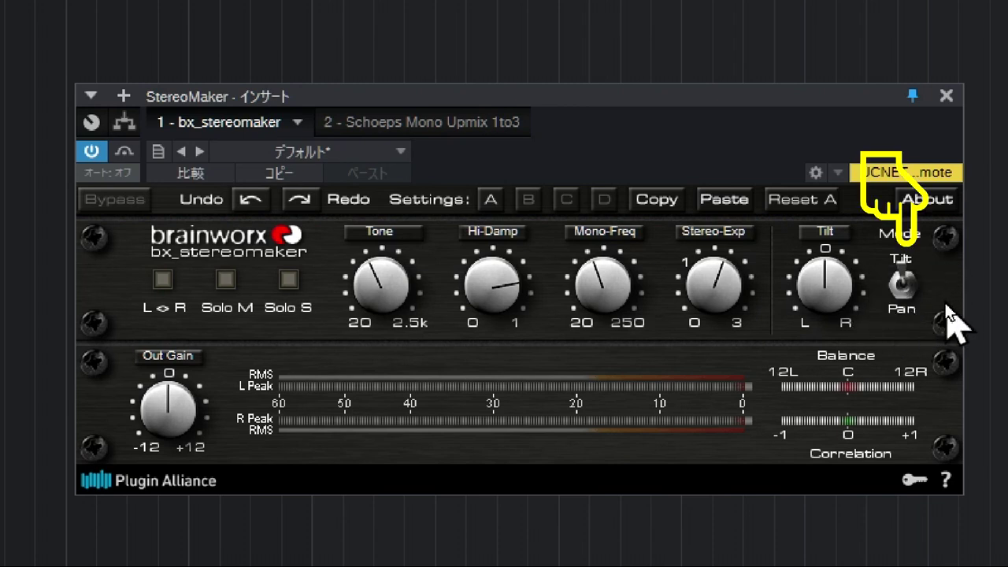
{"action": "left_click", "coordinate": [901, 303]}
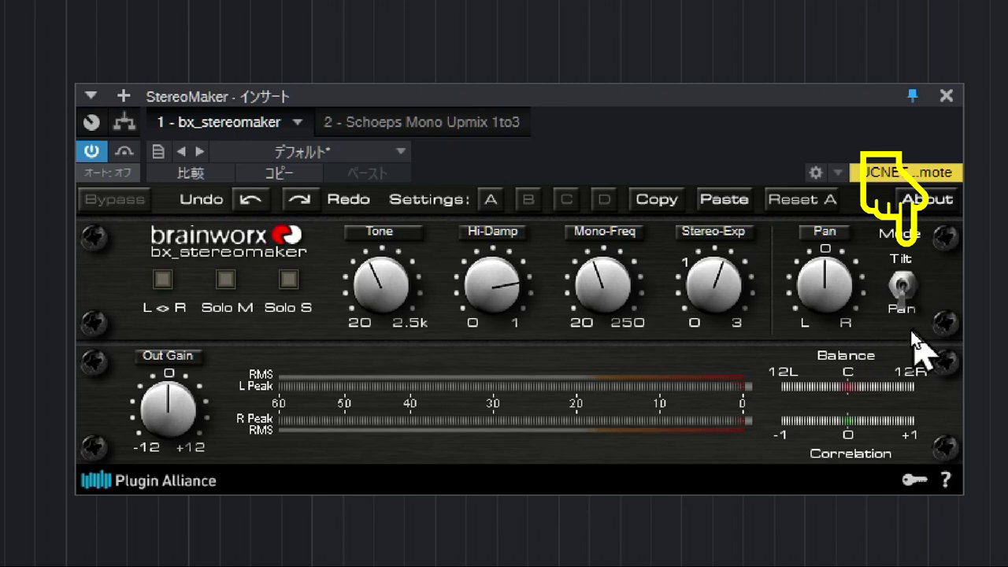
{"action": "left_click", "coordinate": [903, 303]}
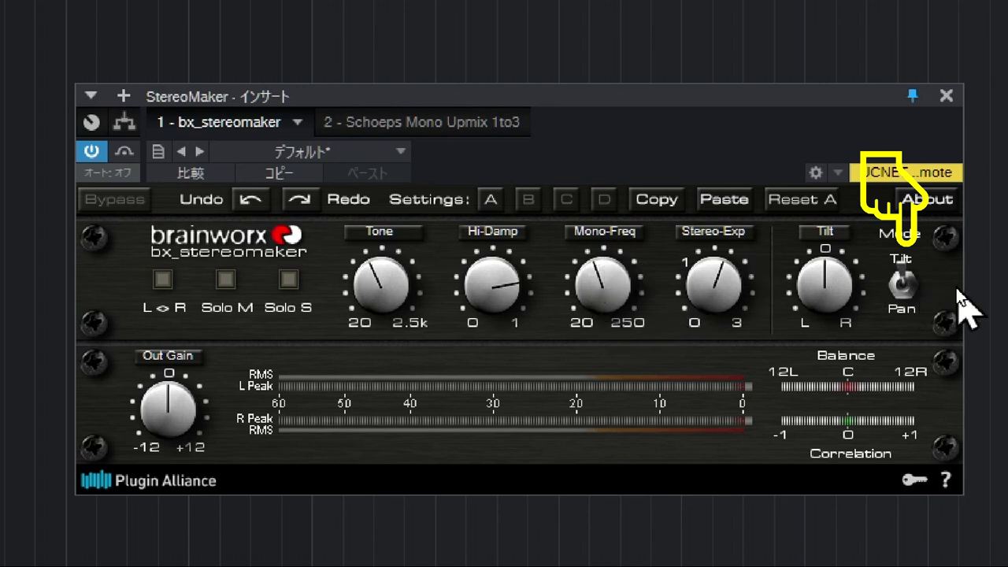
{"action": "left_click", "coordinate": [904, 288]}
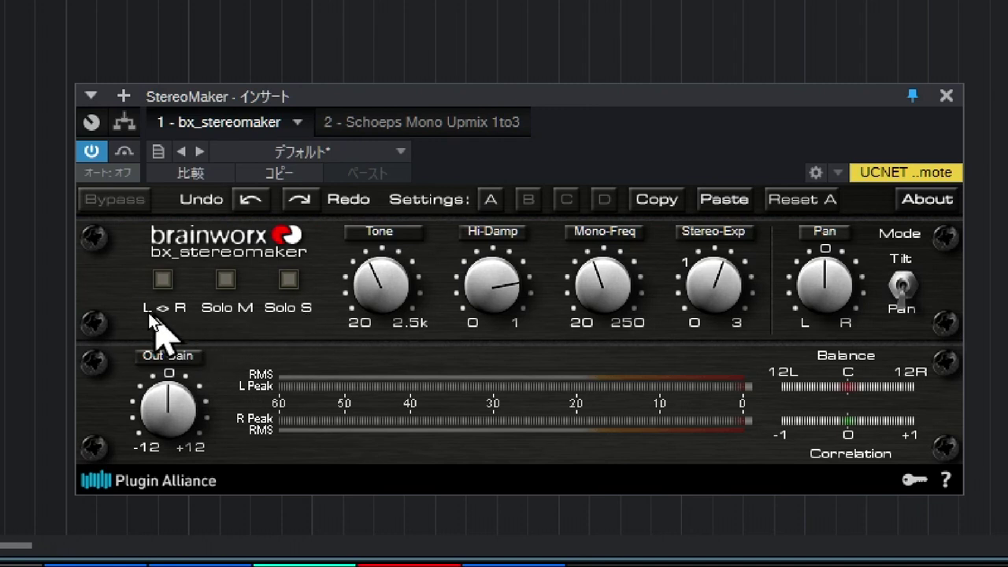
Try out the L <> R channel swap and the Solo M and Solo S switches of bx_stereomaker.
{"action": "left_click", "coordinate": [163, 282]}
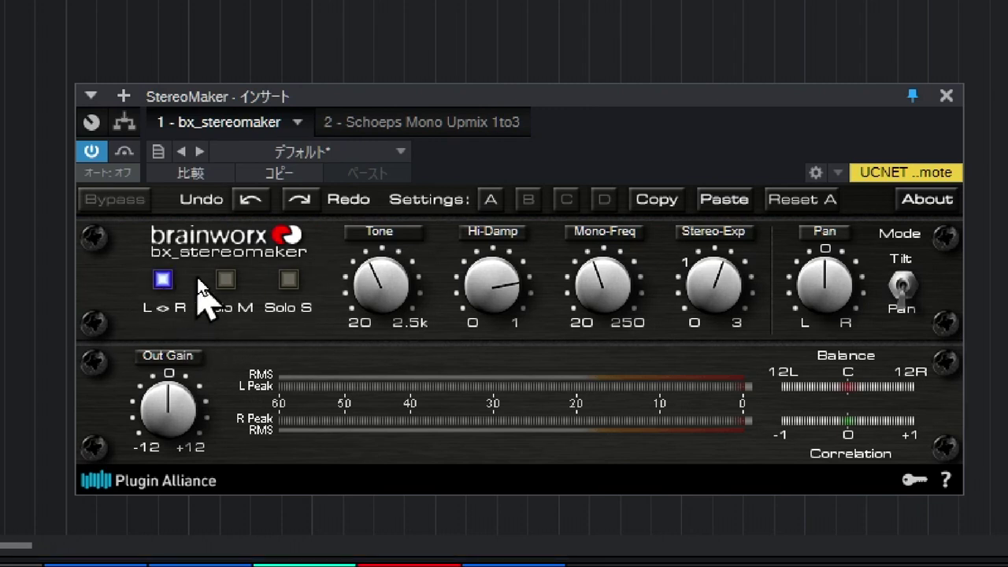
{"action": "left_click", "coordinate": [227, 280]}
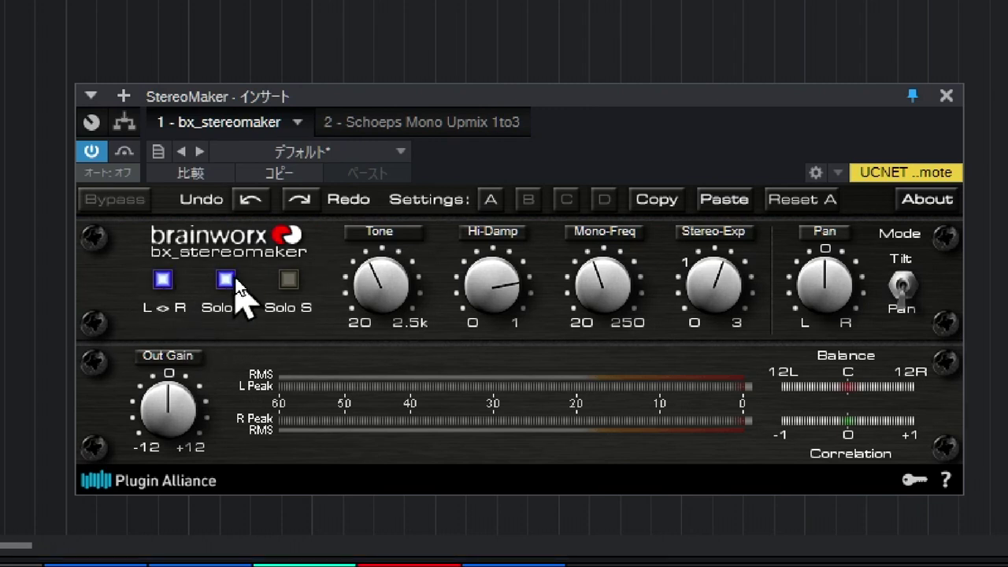
{"action": "left_click", "coordinate": [289, 279]}
{"action": "left_click", "coordinate": [163, 280]}
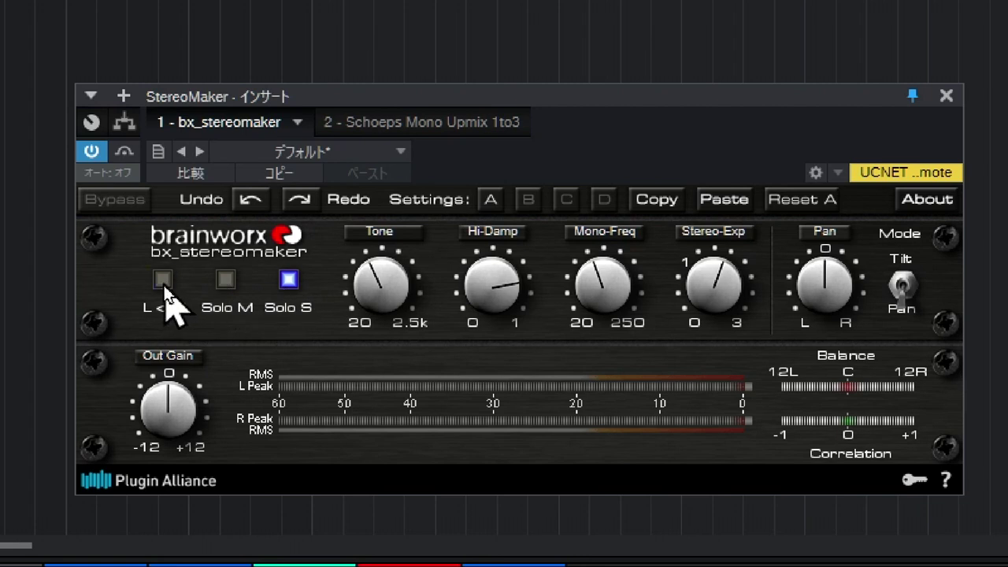
{"action": "left_click", "coordinate": [163, 285]}
{"action": "left_click", "coordinate": [163, 285]}
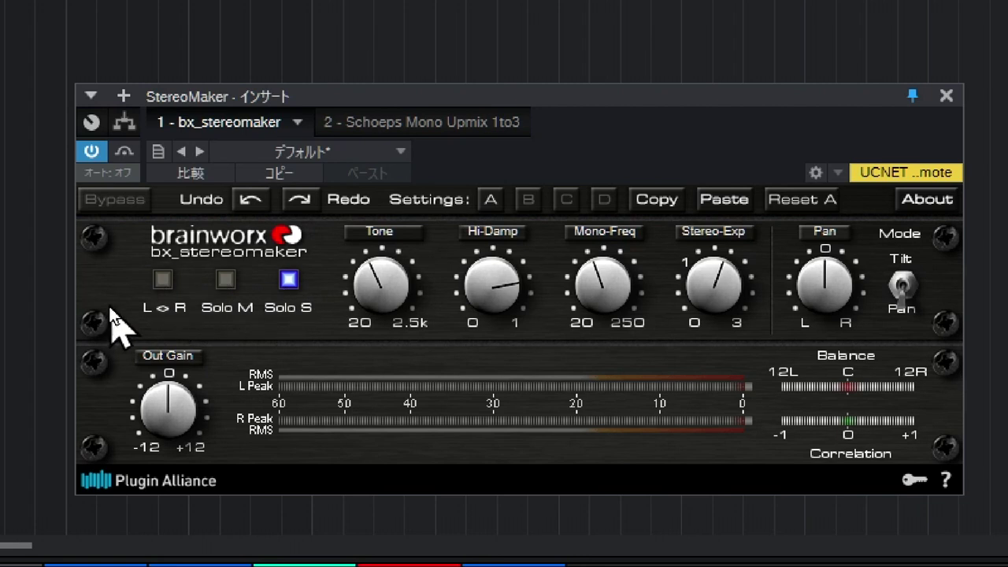
{"action": "left_click", "coordinate": [227, 281]}
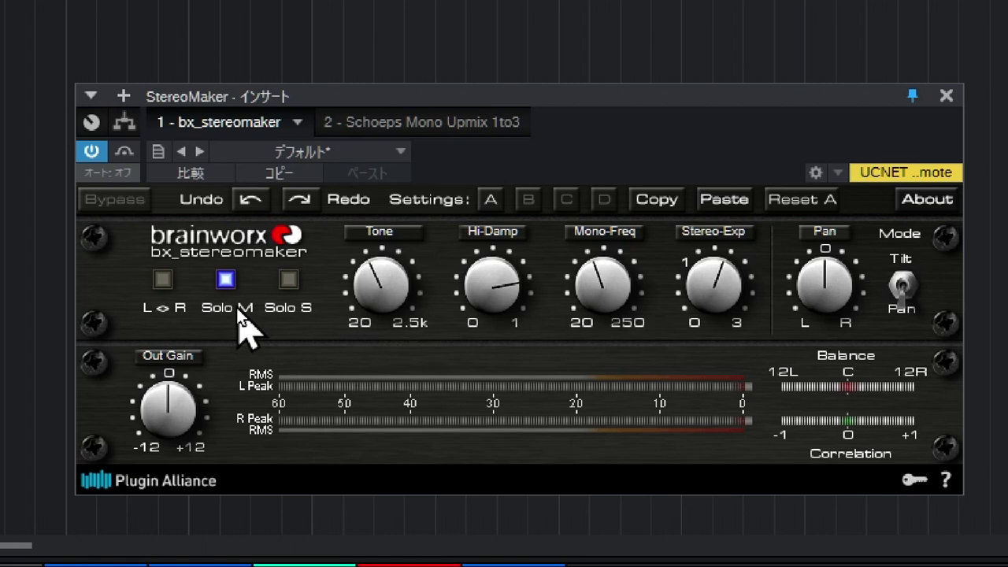
{"action": "left_click", "coordinate": [289, 279]}
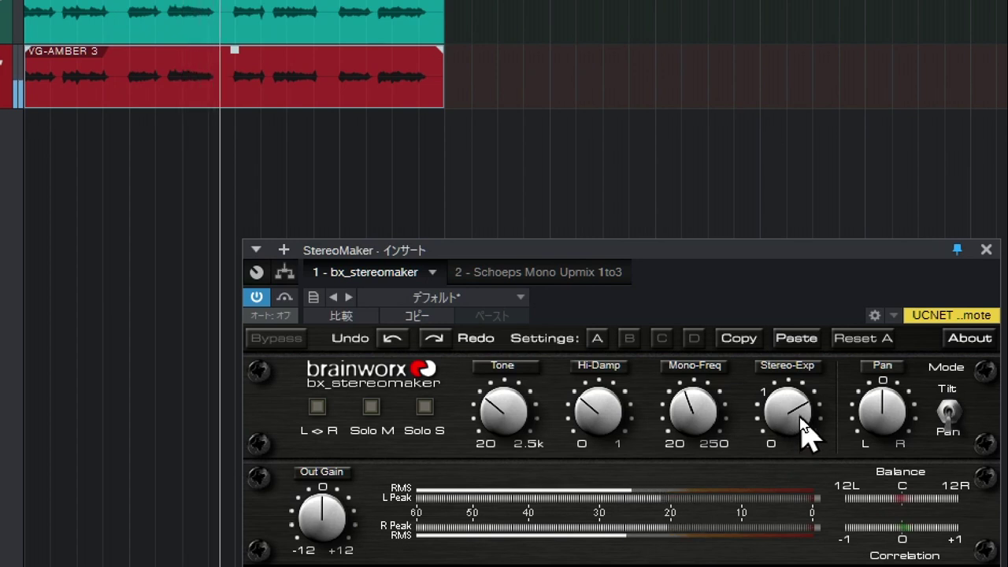
Lower Stereo-Exp to its minimum during playback and raise it back above 1.
{"action": "mouse_move", "coordinate": [802, 425]}
{"action": "left_click_drag", "start_coordinate": [802, 429], "coordinate": [797, 553]}
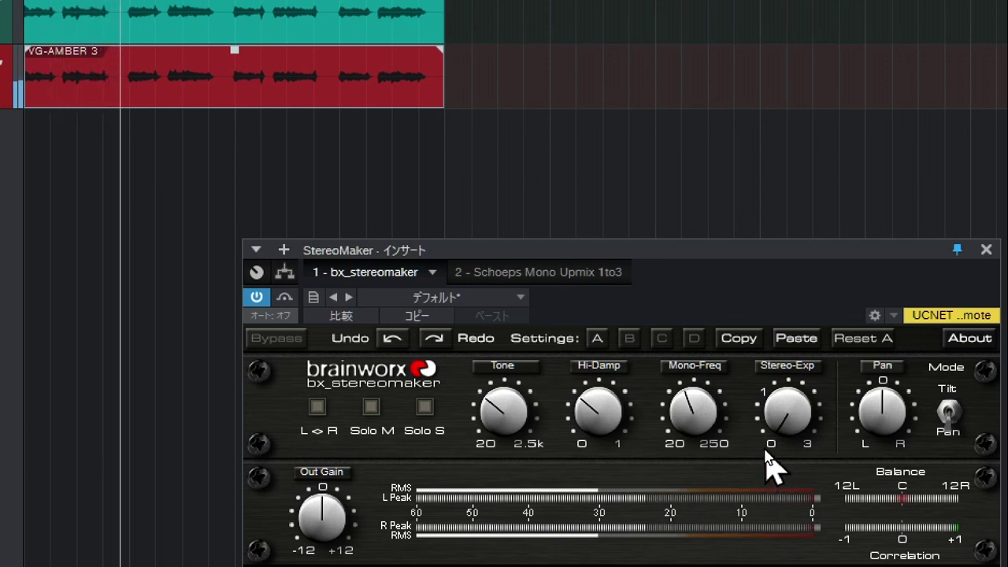
{"action": "left_click_drag", "start_coordinate": [791, 423], "coordinate": [793, 323]}
Adjust the stereo width during playback by raising Tone, Hi-Damp and Stereo-Exp and lowering Mono-Freq.
{"action": "mouse_move", "coordinate": [512, 400]}
{"action": "left_mouse_down"}
{"action": "mouse_move", "coordinate": [518, 409]}
{"action": "mouse_move", "coordinate": [548, 347]}
{"action": "mouse_move", "coordinate": [551, 361]}
{"action": "mouse_move", "coordinate": [508, 416]}
{"action": "mouse_move", "coordinate": [510, 401]}
{"action": "left_mouse_up"}
{"action": "mouse_move", "coordinate": [585, 415]}
{"action": "left_mouse_down"}
{"action": "mouse_move", "coordinate": [590, 460]}
{"action": "mouse_move", "coordinate": [612, 337]}
{"action": "mouse_move", "coordinate": [596, 409]}
{"action": "left_mouse_up"}
{"action": "left_click_drag", "start_coordinate": [675, 419], "coordinate": [693, 430]}
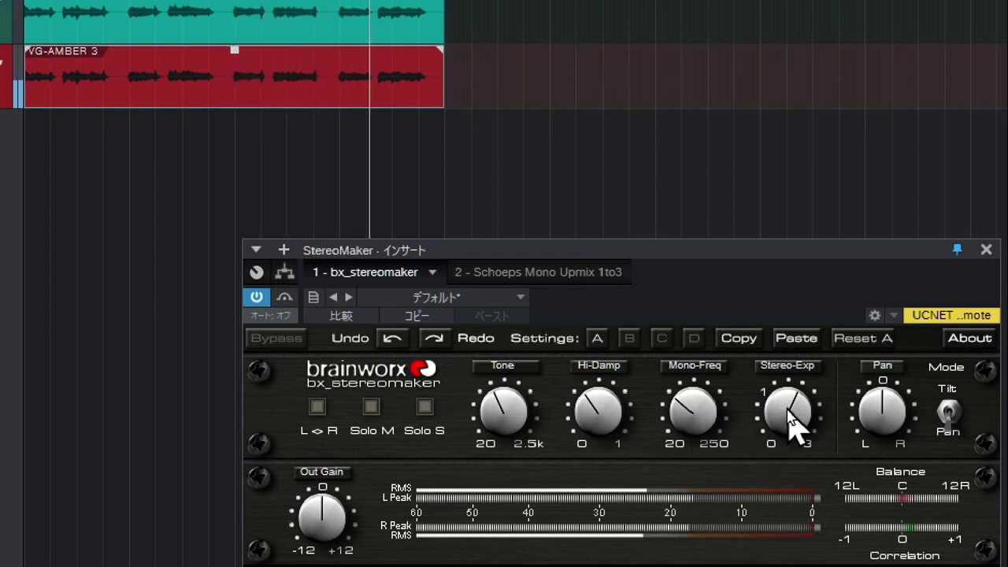
{"action": "left_click_drag", "start_coordinate": [792, 429], "coordinate": [796, 386]}
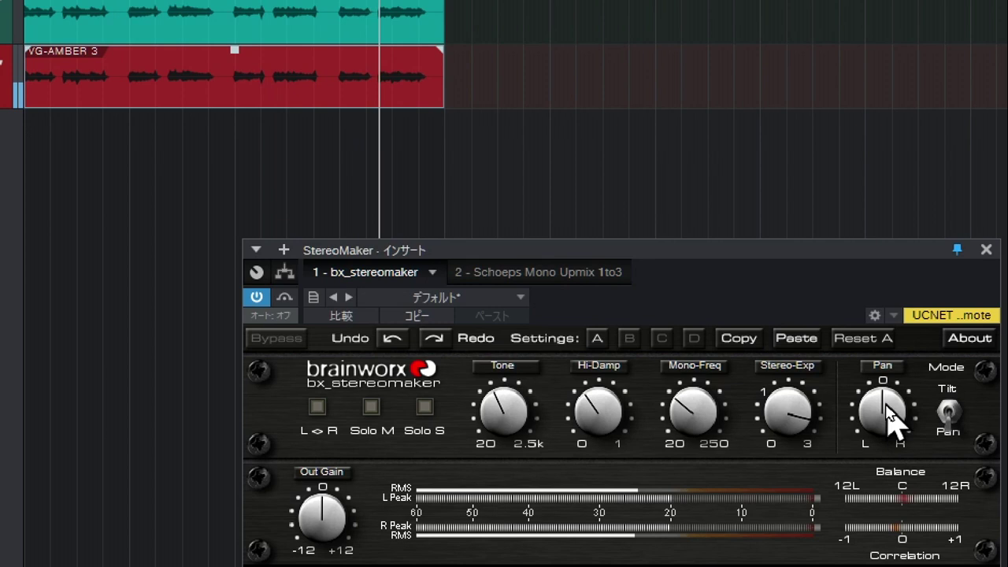
Try Pan at 100 R during playback and reset it to centre.
{"action": "mouse_move", "coordinate": [887, 405]}
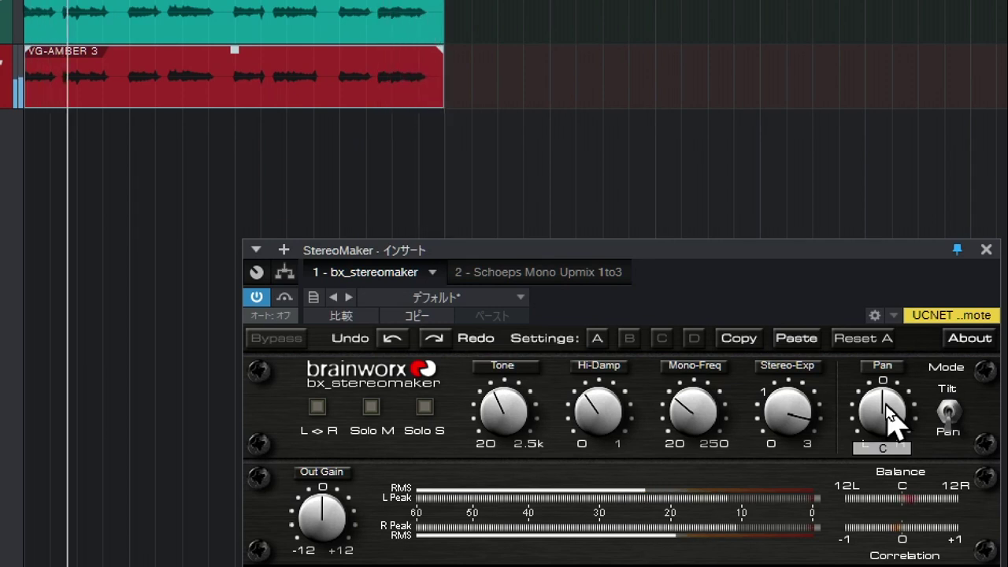
{"action": "left_click_drag", "start_coordinate": [890, 413], "coordinate": [882, 306]}
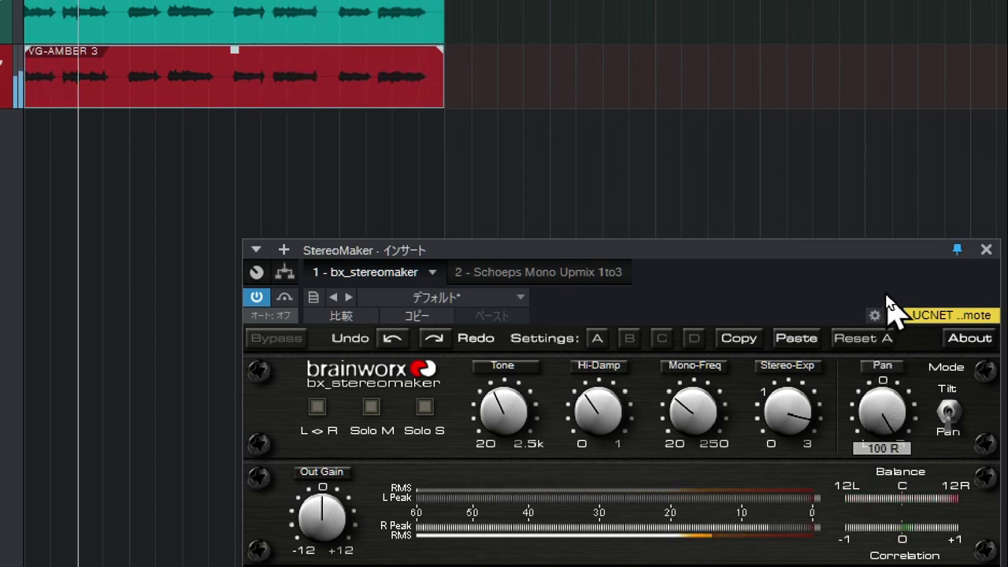
{"action": "left_click_drag", "start_coordinate": [888, 315], "coordinate": [873, 394]}
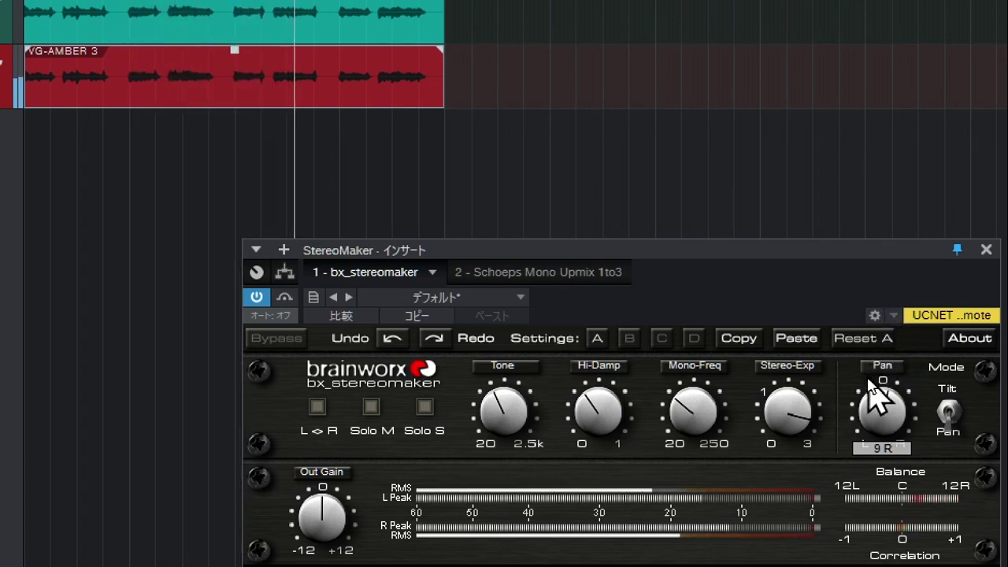
{"action": "double_click", "coordinate": [892, 402]}
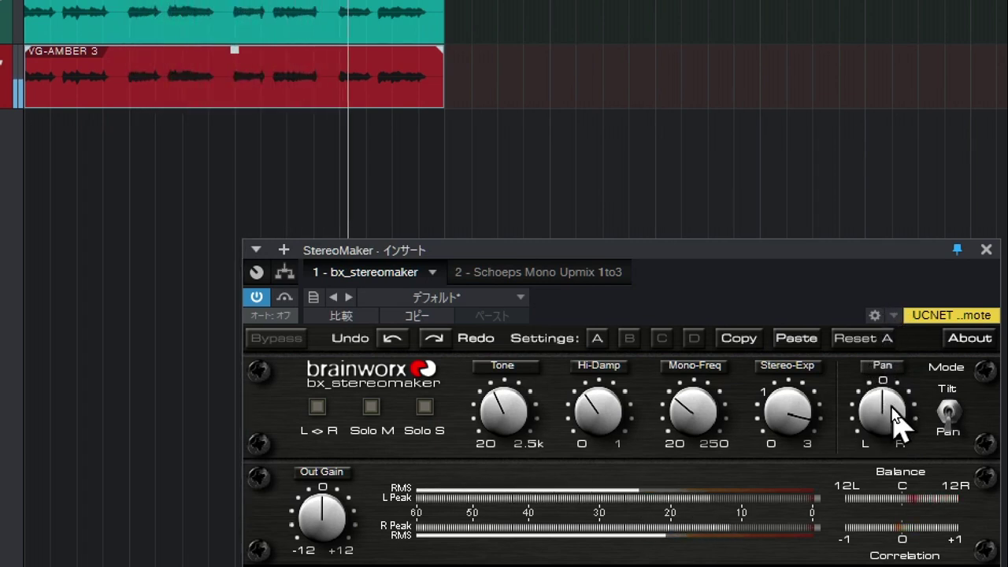
Switch the bx_stereomaker mode to Tilt and try Tilt at 100 L and towards the right.
{"action": "left_click", "coordinate": [948, 410]}
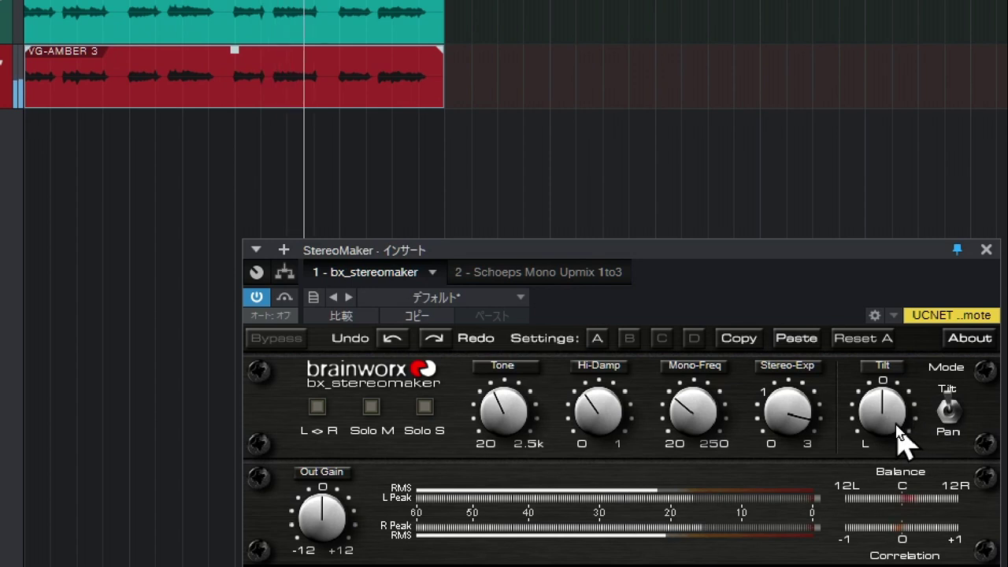
{"action": "left_click_drag", "start_coordinate": [879, 409], "coordinate": [880, 512]}
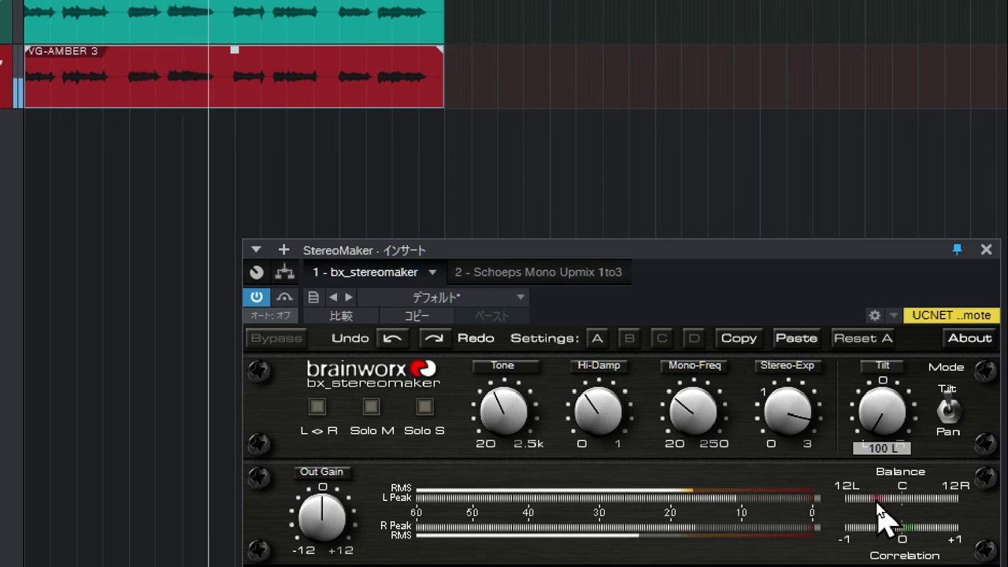
{"action": "left_click_drag", "start_coordinate": [876, 498], "coordinate": [895, 317]}
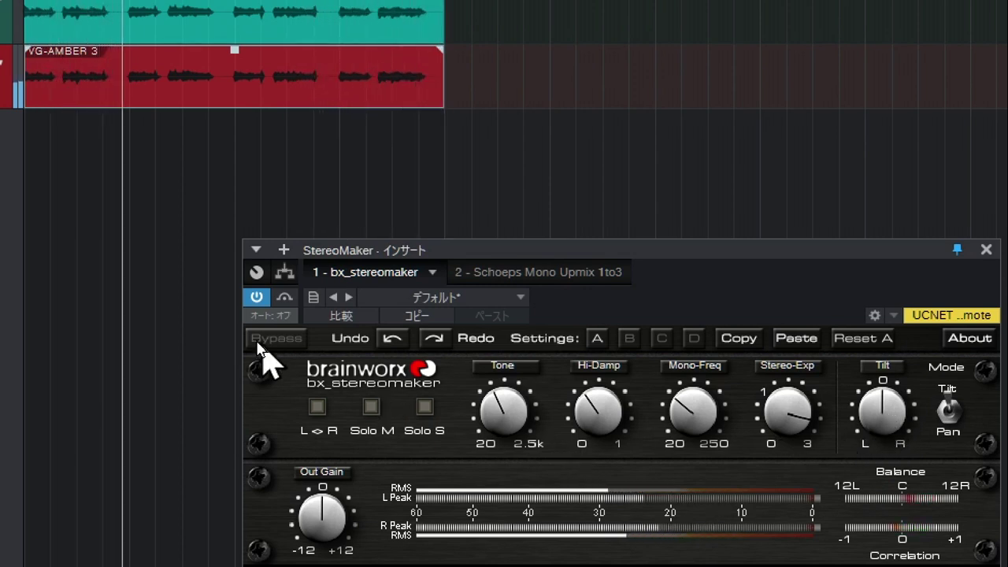
Deactivate and reactivate bx_stereomaker during playback to compare the dry and processed sound.
{"action": "left_click", "coordinate": [257, 298]}
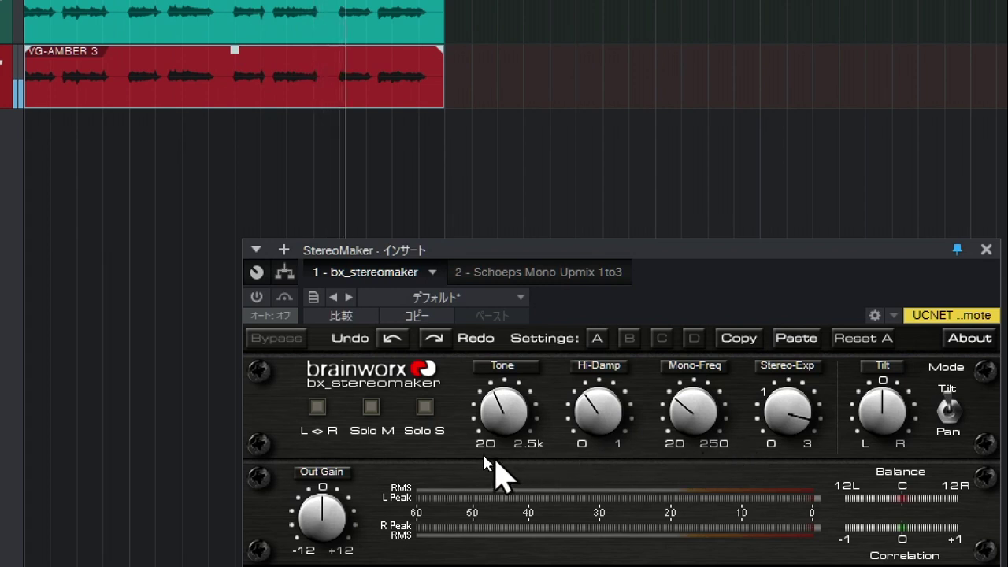
{"action": "left_click", "coordinate": [255, 298]}
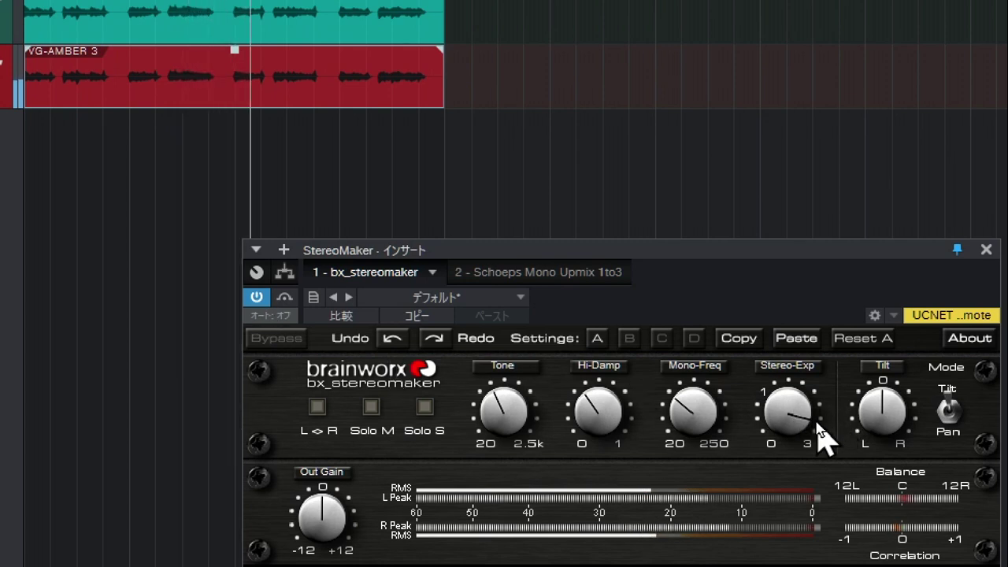
Raise Stereo-Exp further, set Hi-Damp to about mid-range and fine-tune Mono-Freq.
{"action": "left_click_drag", "start_coordinate": [776, 443], "coordinate": [773, 419]}
{"action": "left_click_drag", "start_coordinate": [592, 416], "coordinate": [593, 393]}
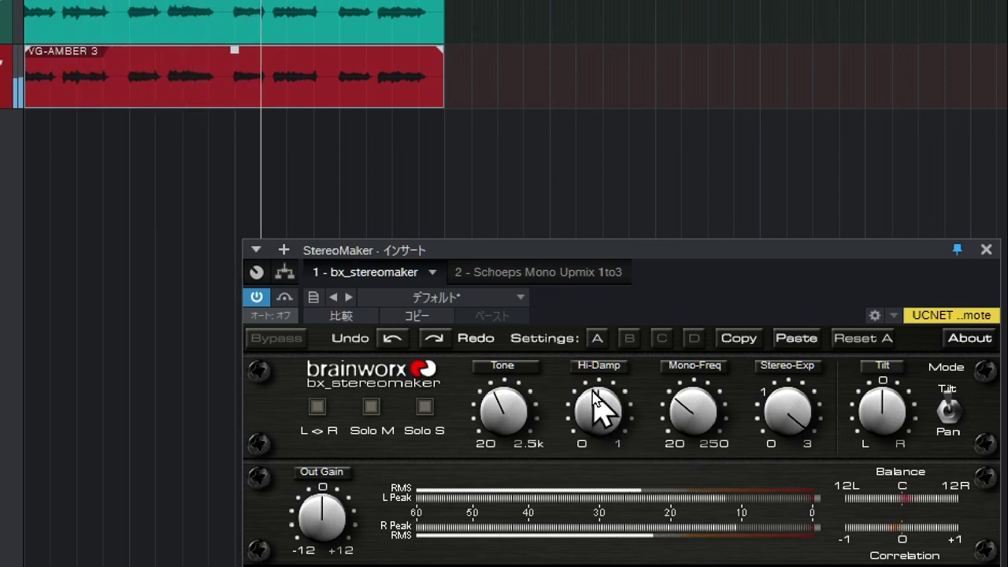
{"action": "left_click_drag", "start_coordinate": [697, 417], "coordinate": [697, 406]}
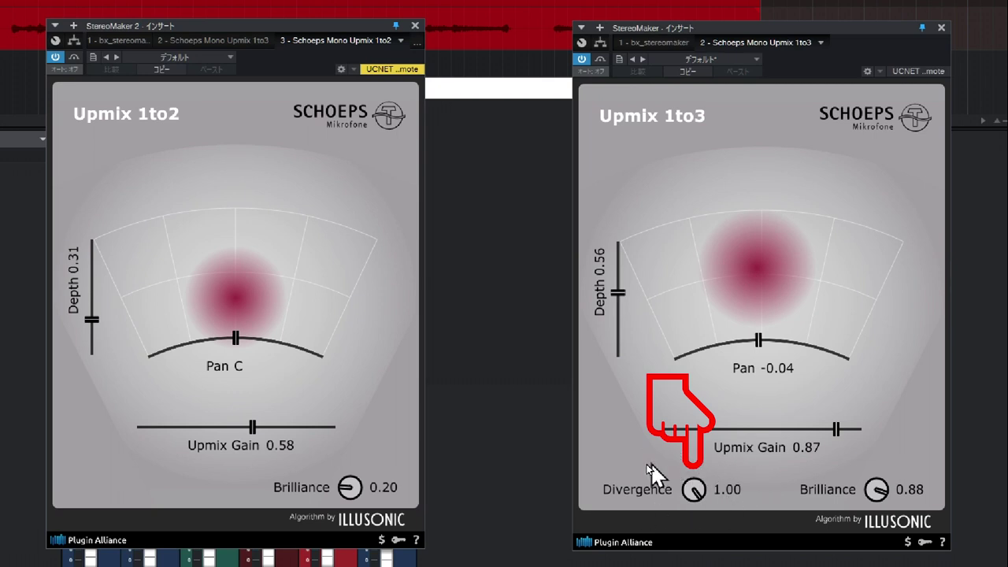
Set Divergence in Schoeps Mono Upmix 1to3 to 0.00 and return it to 1.00.
{"action": "left_click_drag", "start_coordinate": [696, 489], "coordinate": [603, 479]}
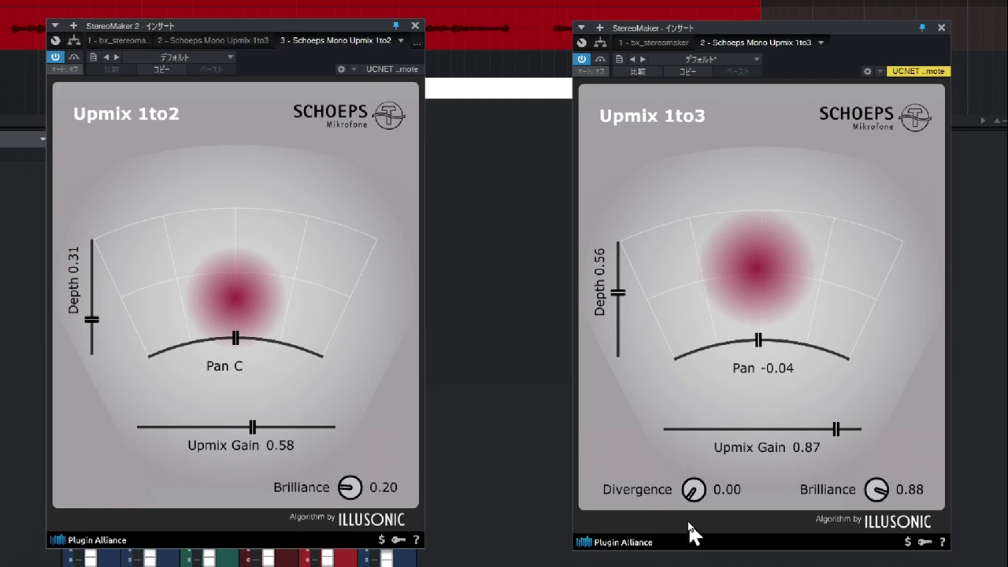
{"action": "left_click_drag", "start_coordinate": [698, 497], "coordinate": [716, 329]}
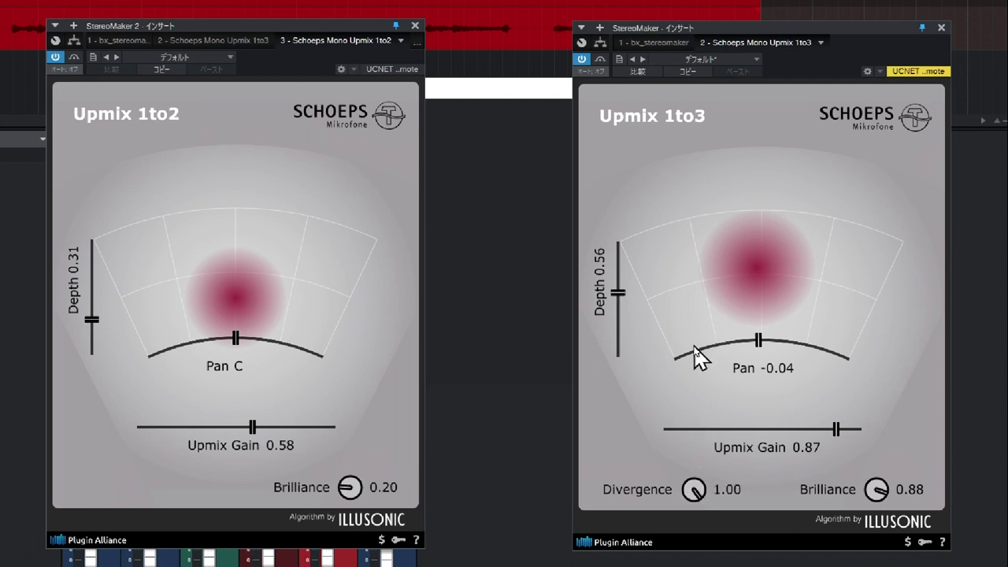